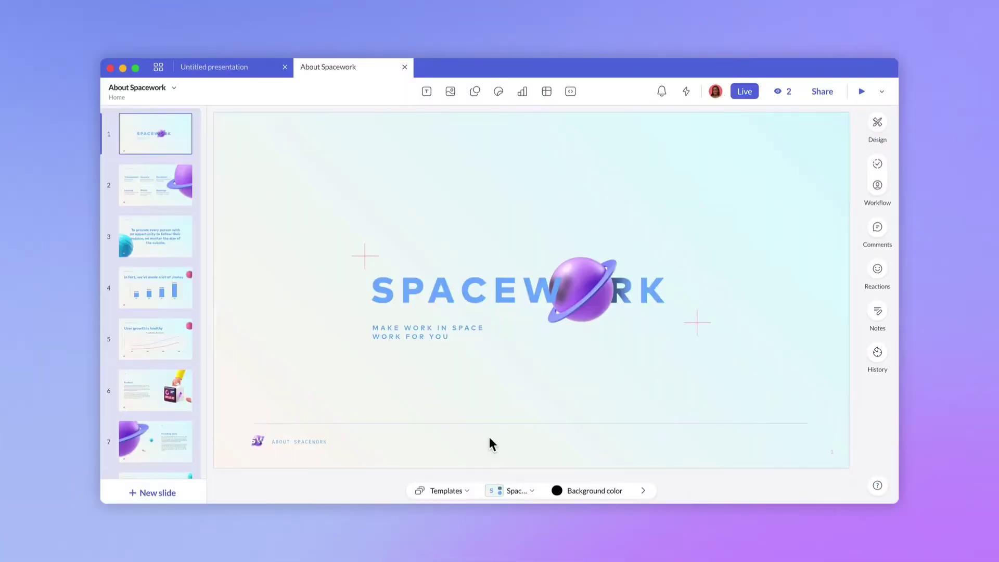
left_click(526, 486)
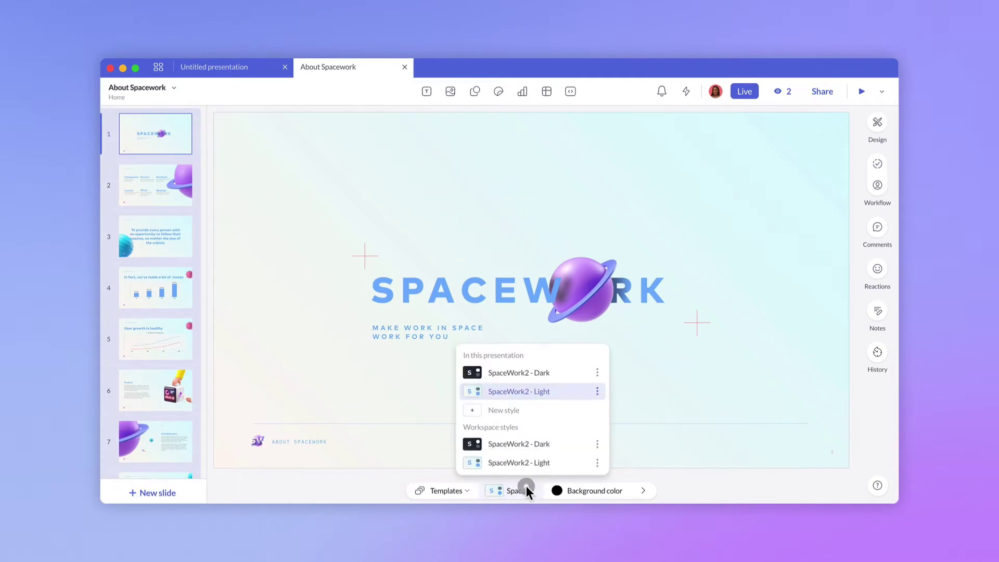
left_click(551, 375)
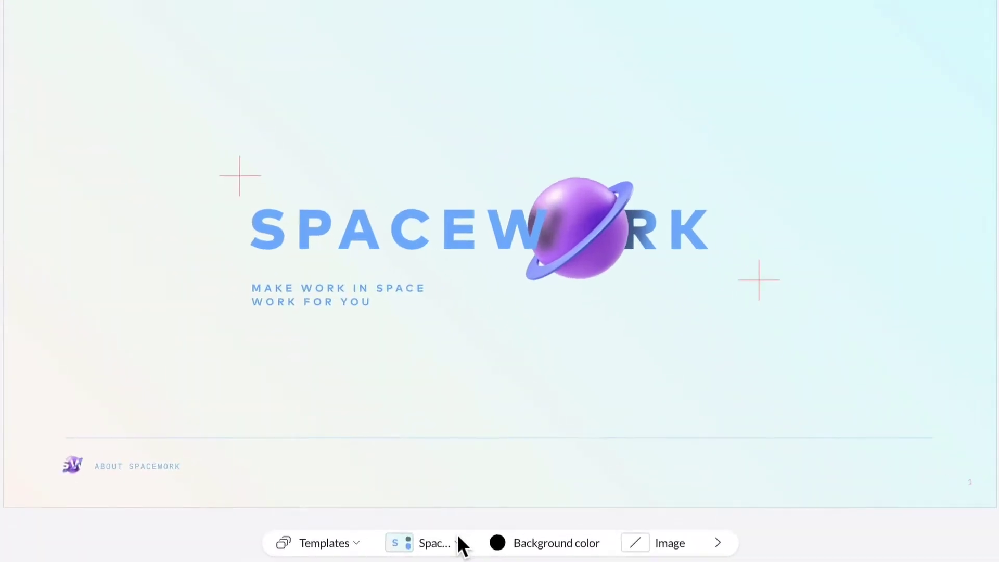
left_click(502, 490)
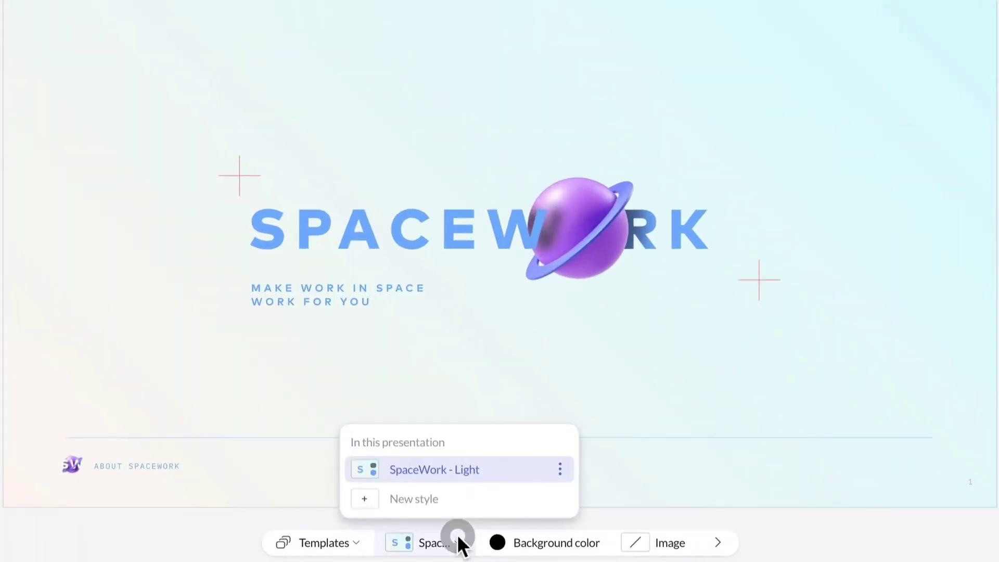
left_click(485, 471)
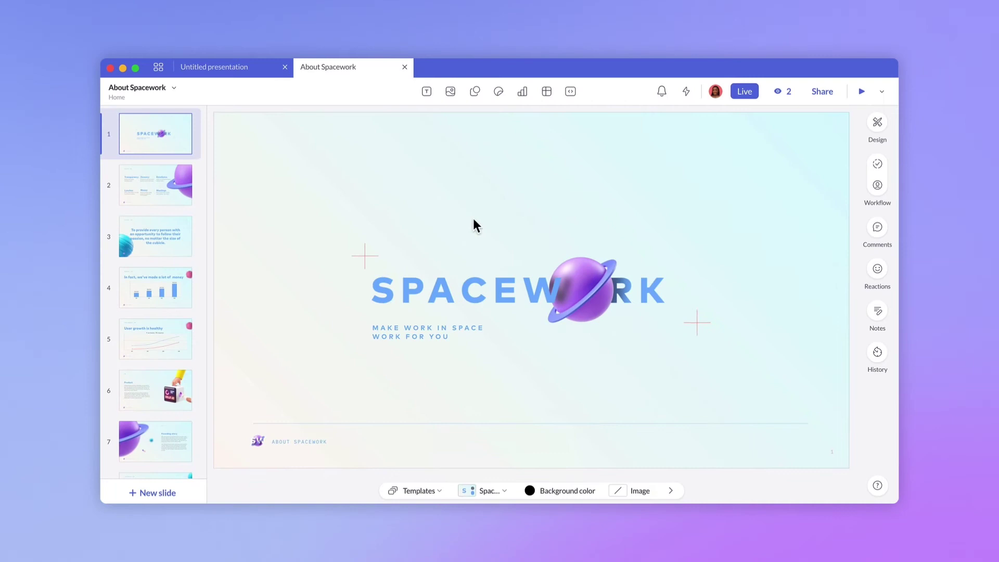
left_click(426, 91)
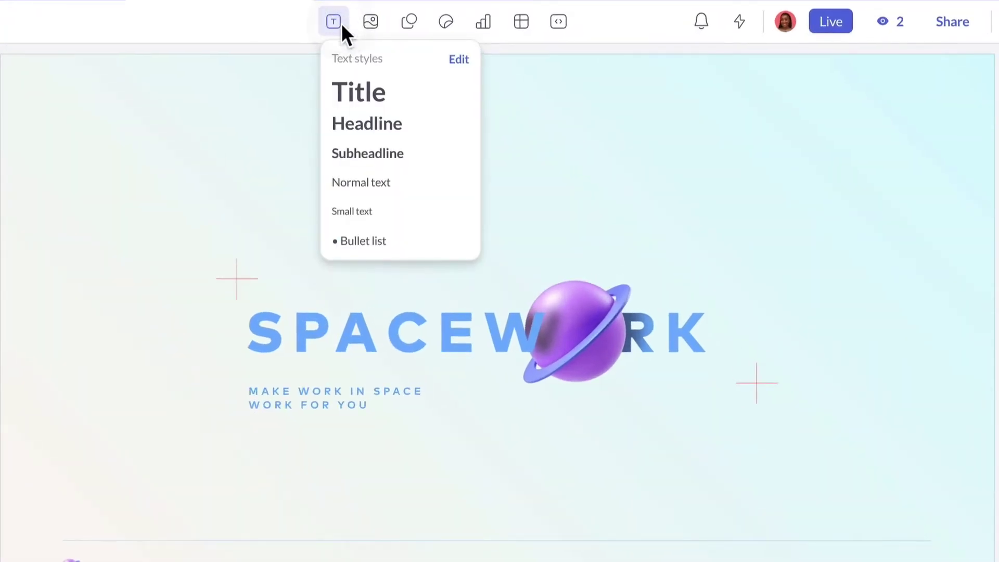
key("Escape")
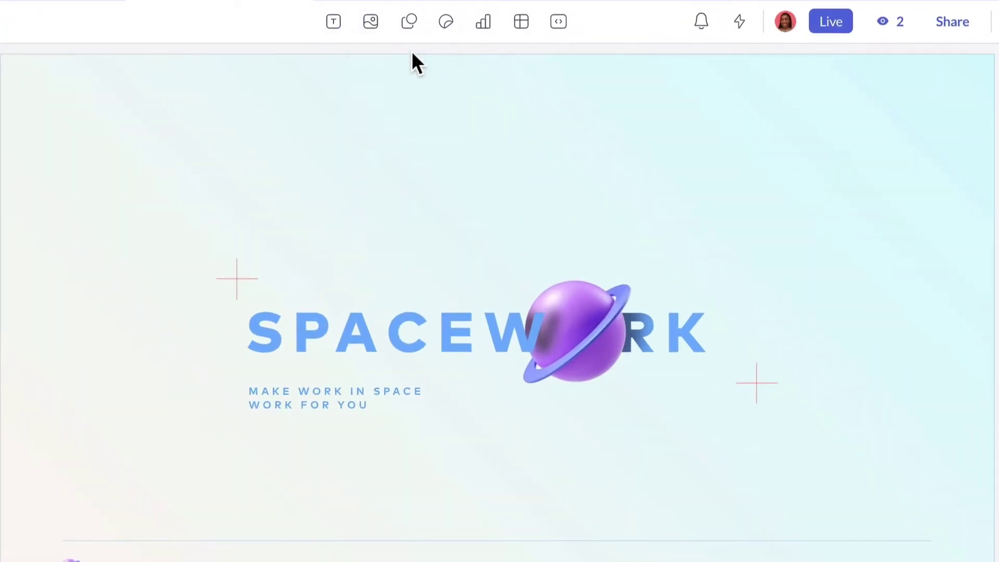
left_click(411, 21)
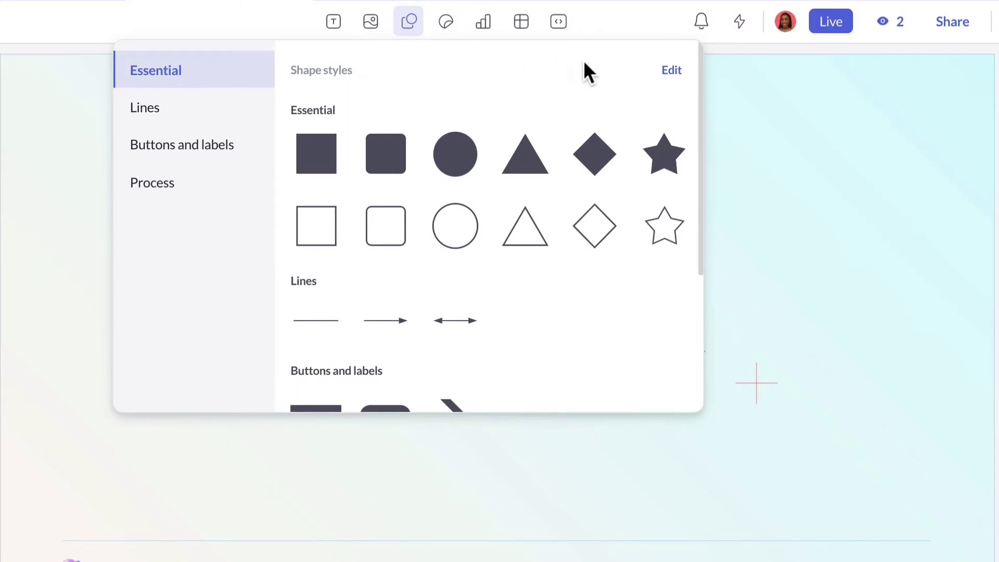
key("Escape")
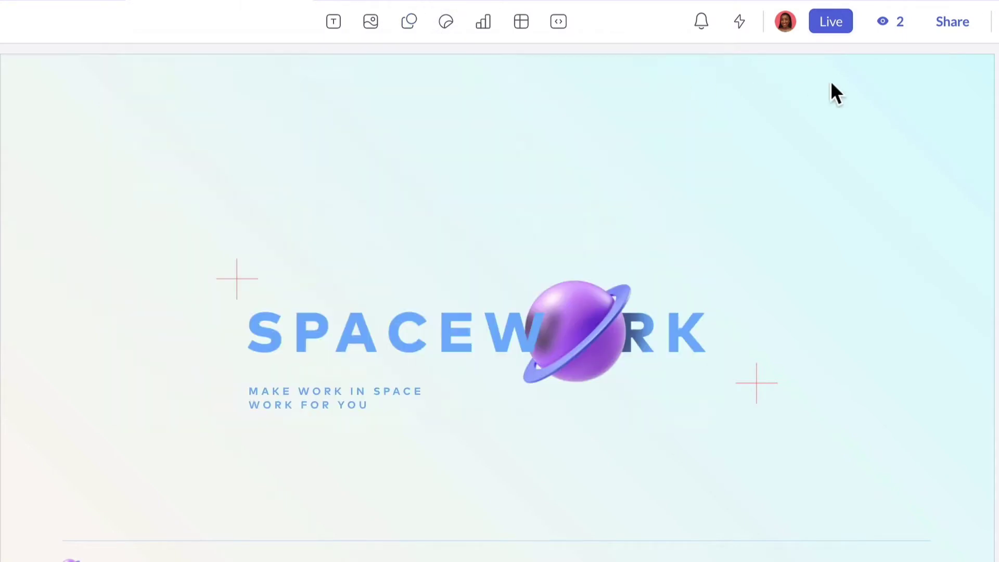
Duplicate the SpaceWork - Light style and open its copy in the Style builder
left_click(955, 71)
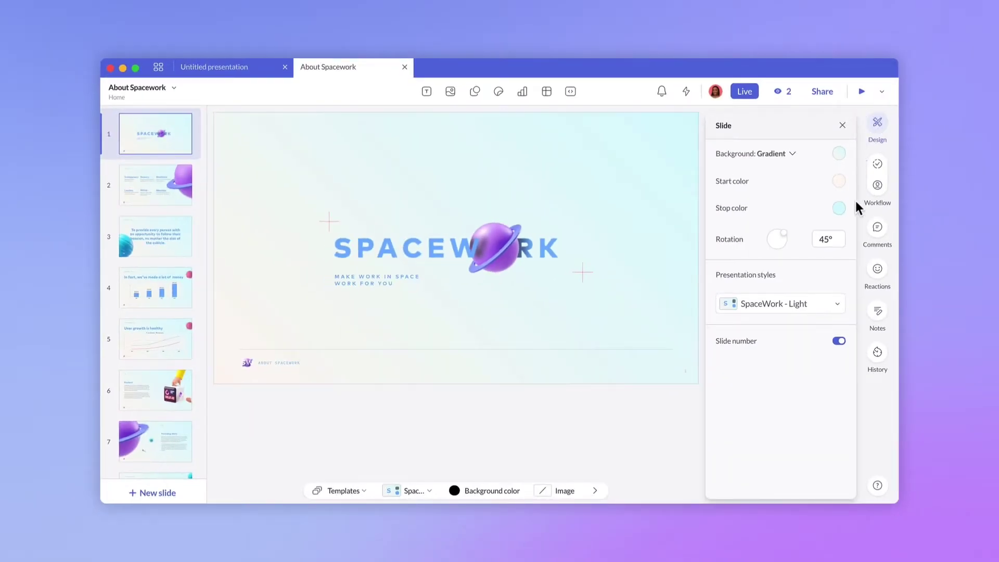
left_click(830, 306)
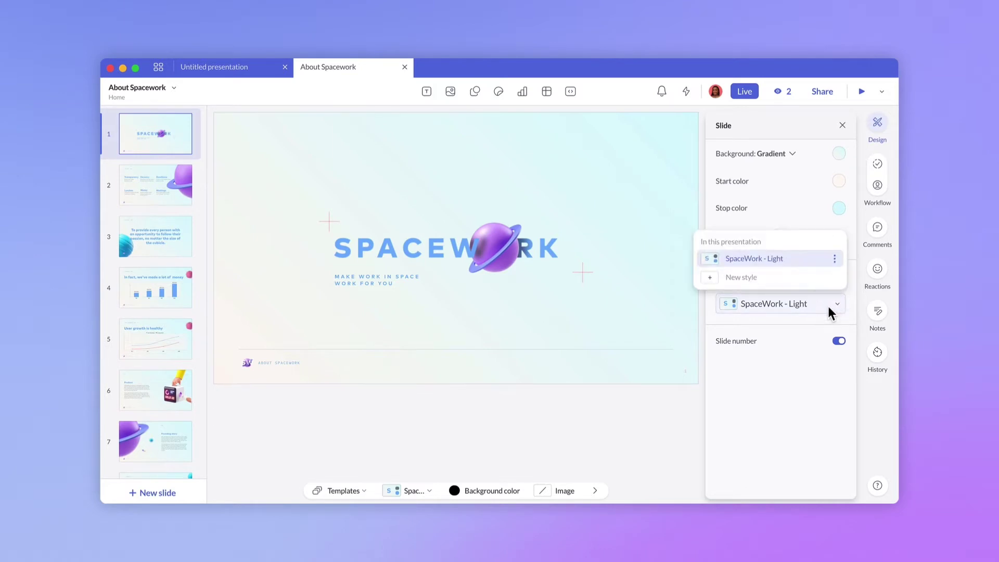
left_click(835, 259)
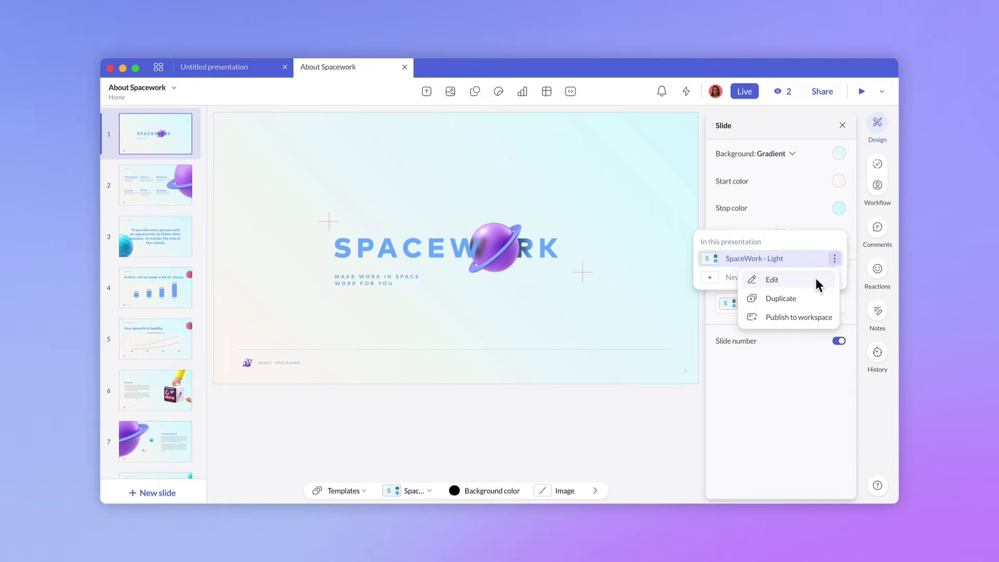
left_click(810, 296)
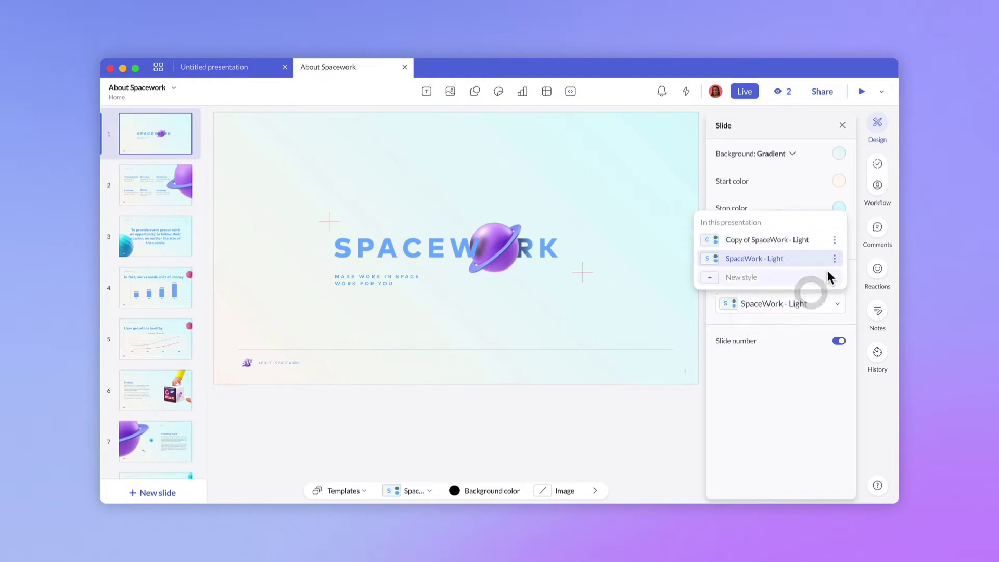
left_click(835, 240)
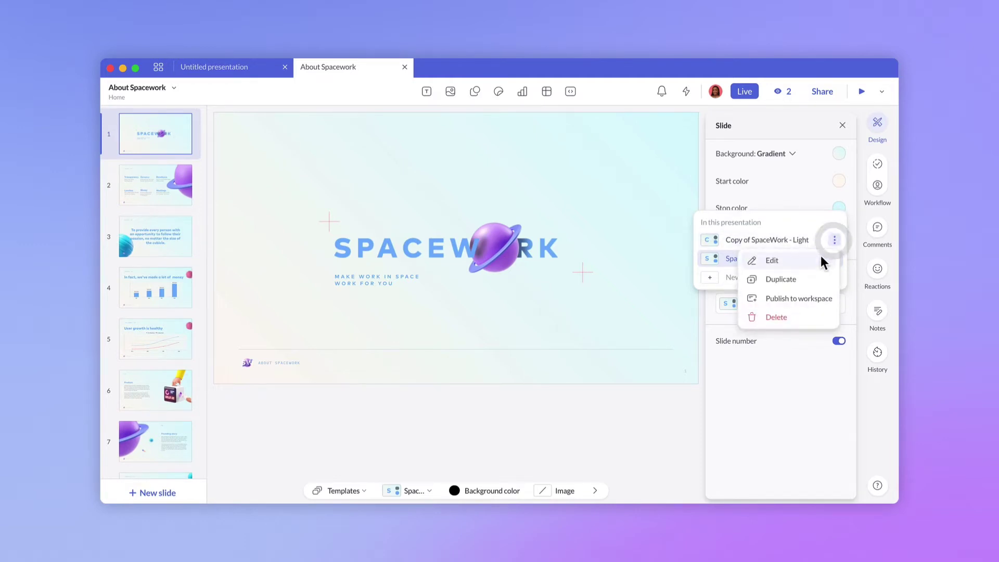
left_click(821, 258)
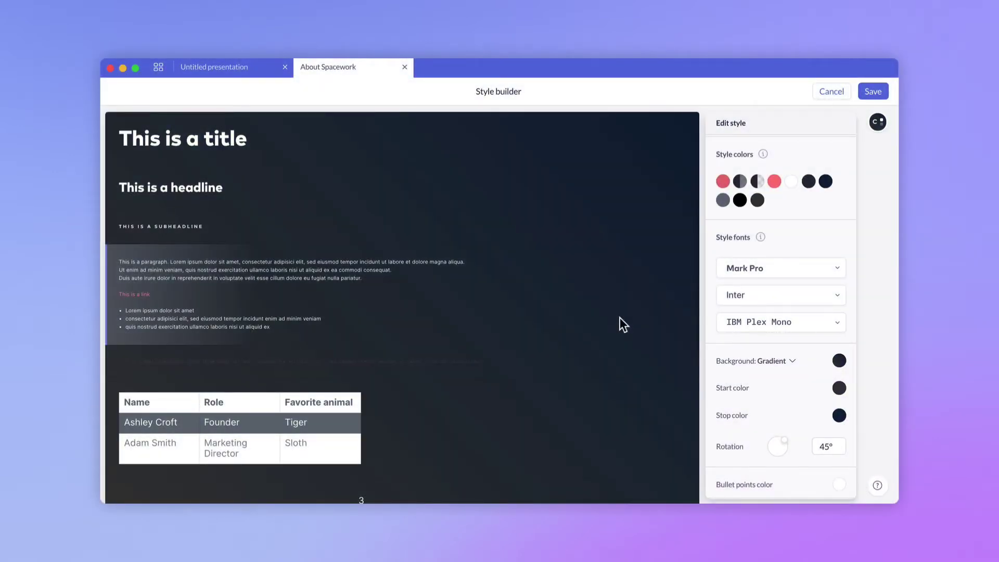
Set the small text font weight of the copied style to Regular
left_click(484, 364)
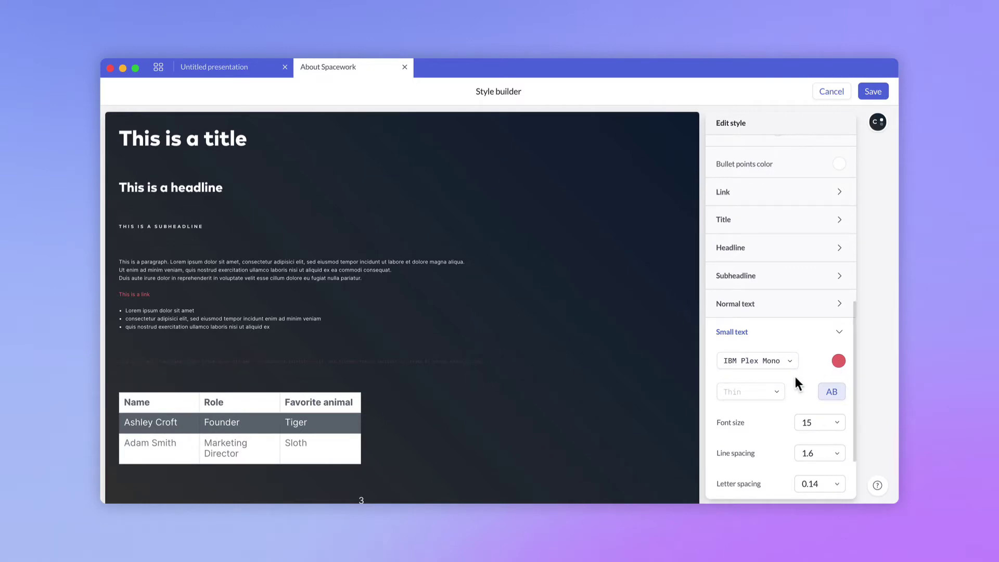
left_click(768, 386)
left_click(738, 351)
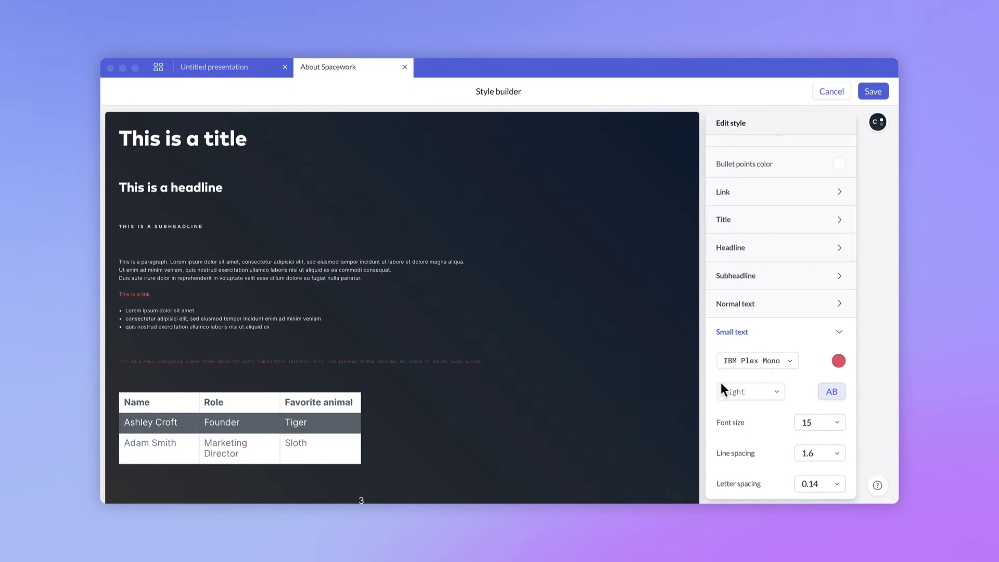
left_click(739, 390)
scroll(718, 346, "down", 3)
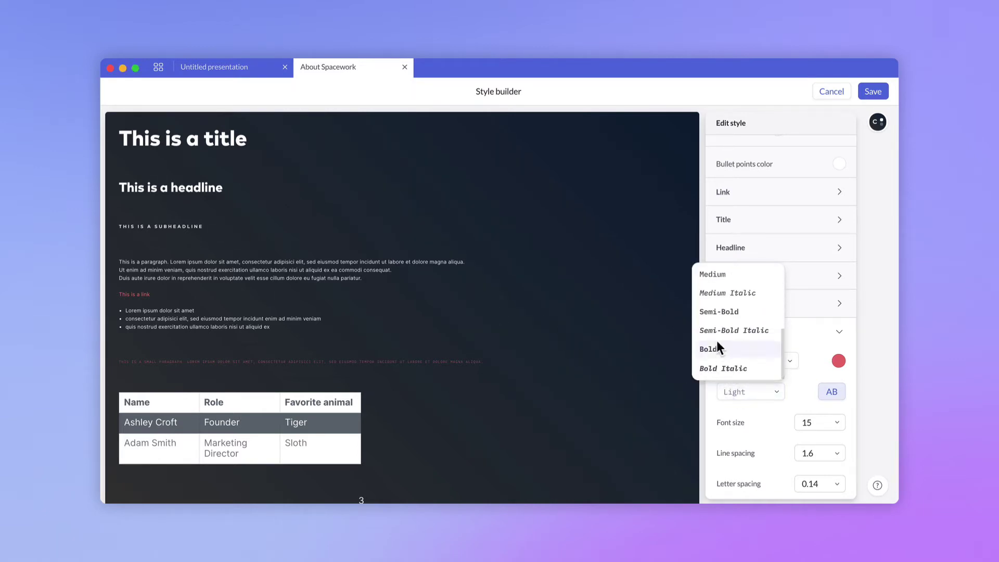
scroll(712, 338, "up", 3)
left_click(716, 283)
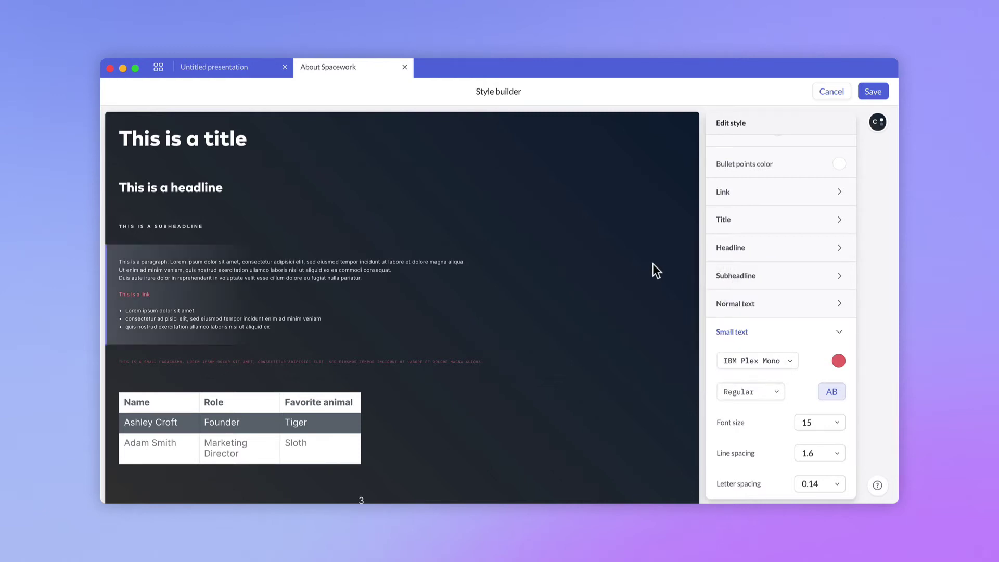
Rename the style to 'Copy of SpaceWork - Dark' and save it
scroll(765, 182, "up", 10)
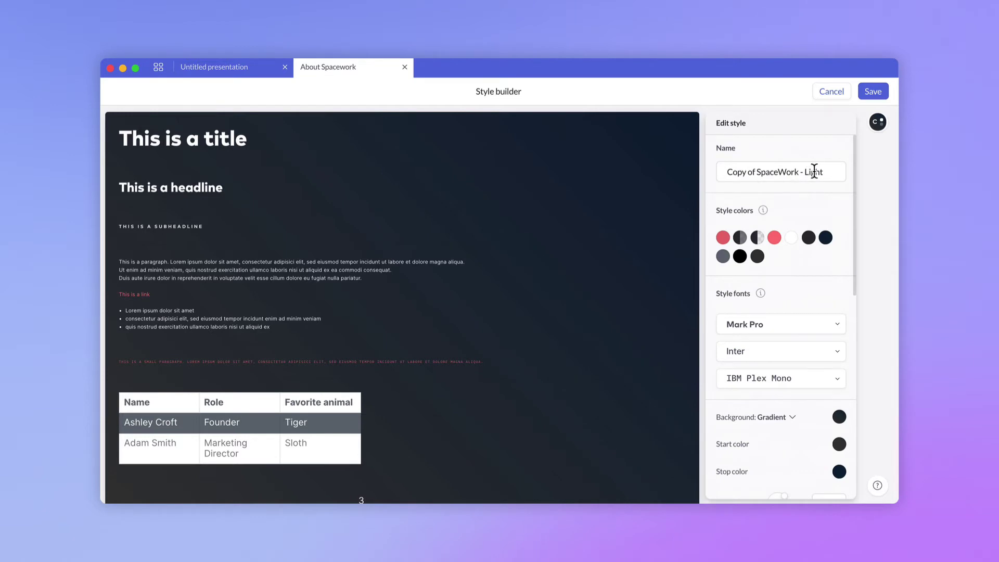
double_click(815, 172)
type("Dar")
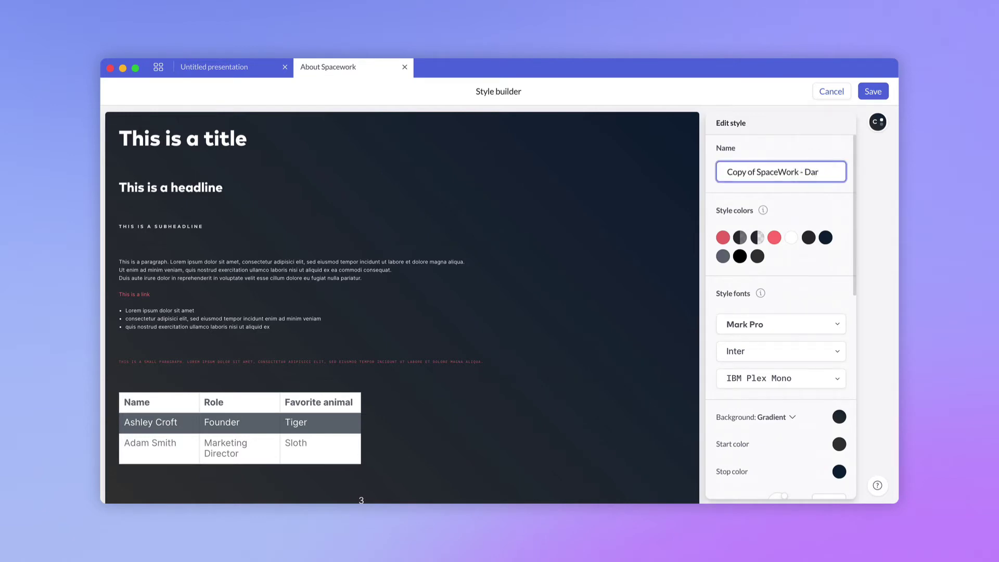
type("k")
left_click(872, 93)
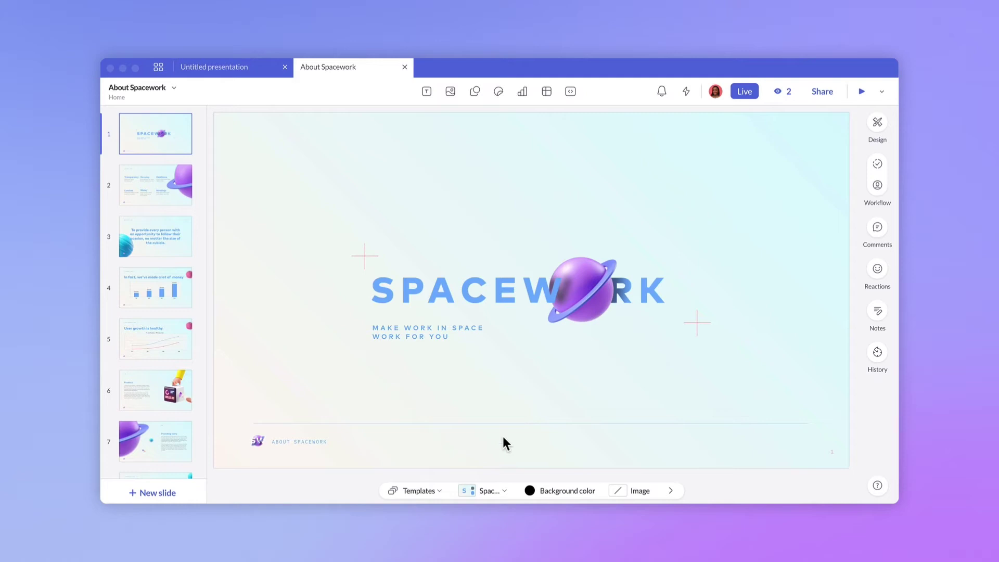
Apply the Copy of SpaceWork - Dark style to the title slide, then go to slide 2
left_click(494, 484)
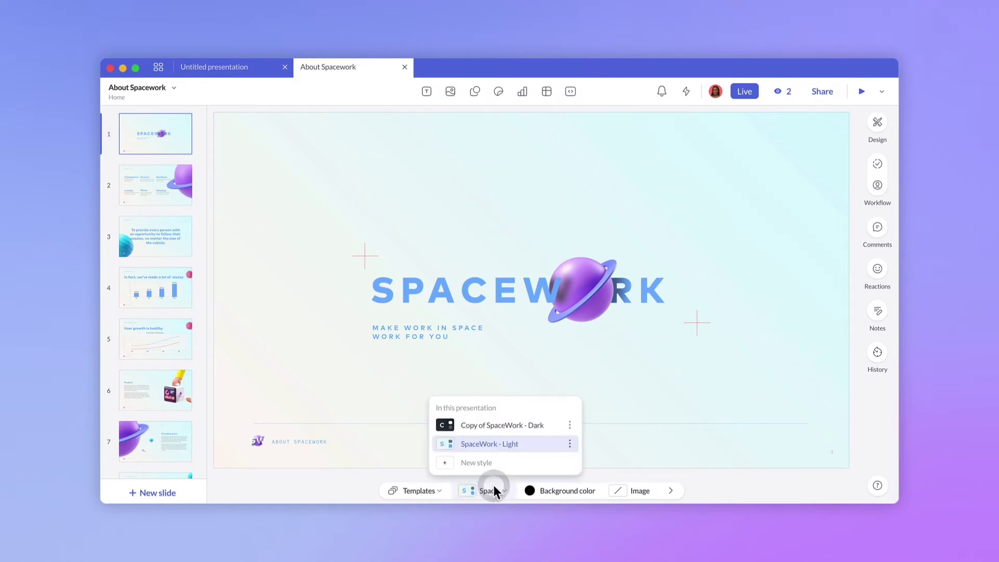
left_click(507, 429)
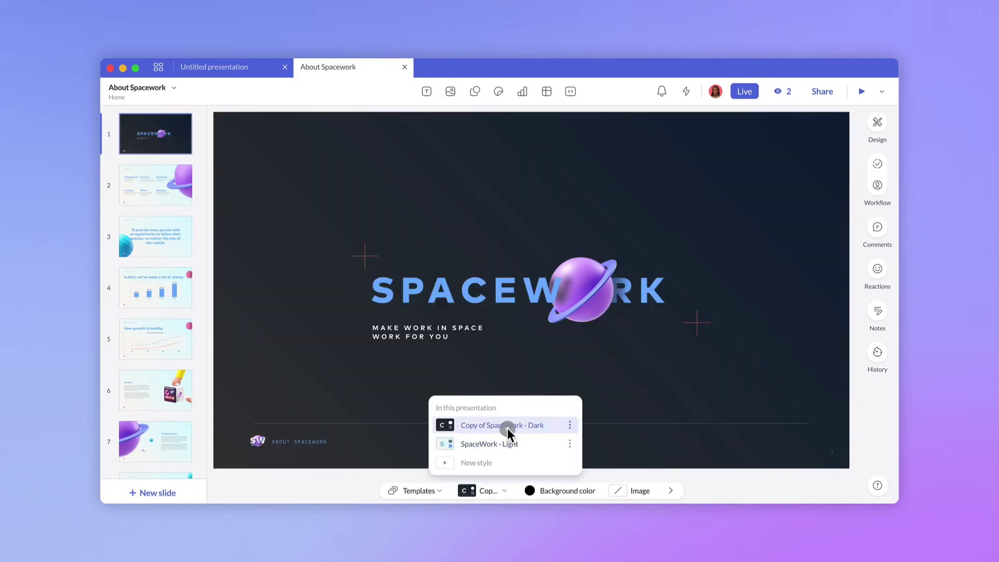
left_click(483, 488)
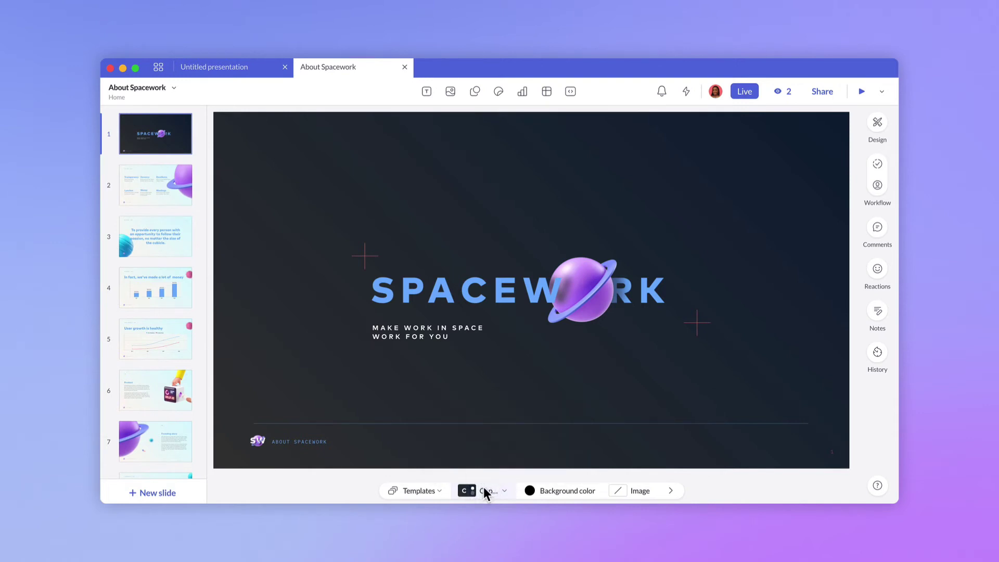
left_click(177, 189)
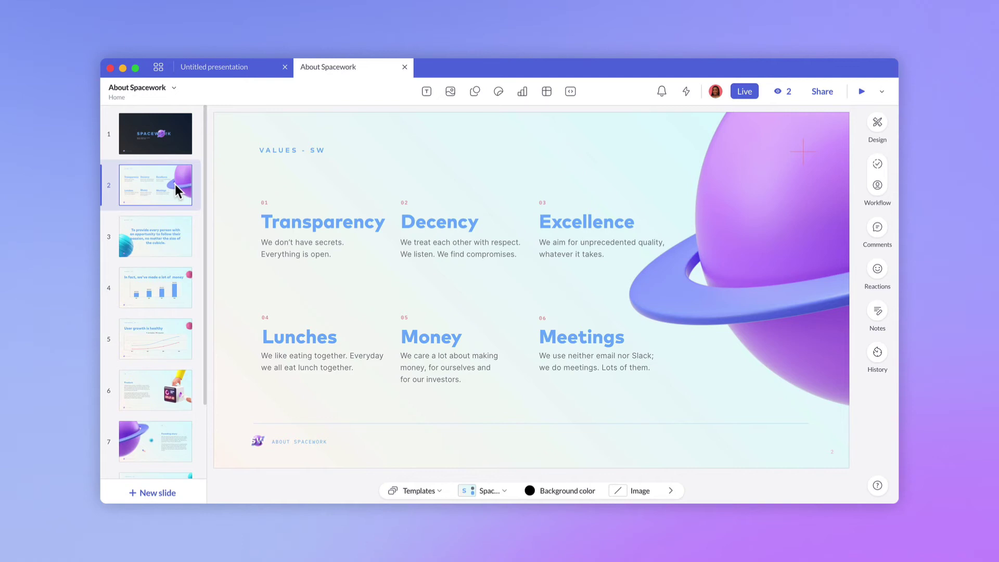
Select all slides and switch them to the Copy of SpaceWork - Dark style
left_click(175, 184)
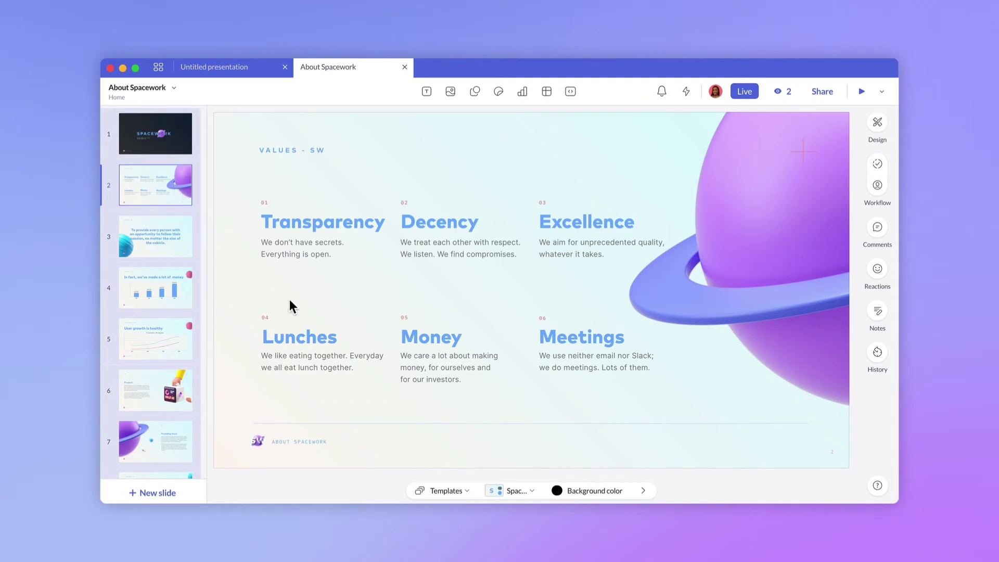
left_click(519, 490)
left_click(521, 430)
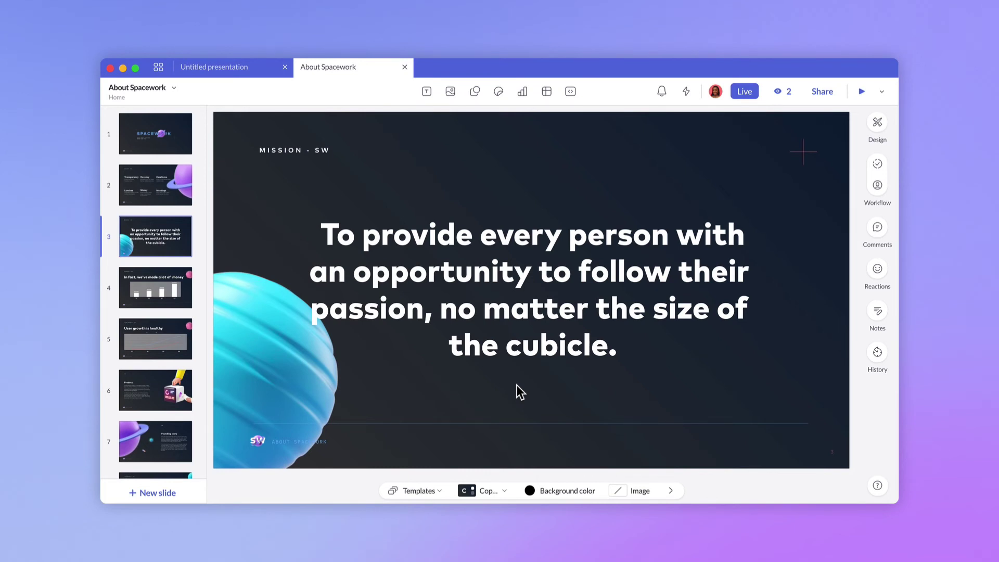
left_click(446, 234)
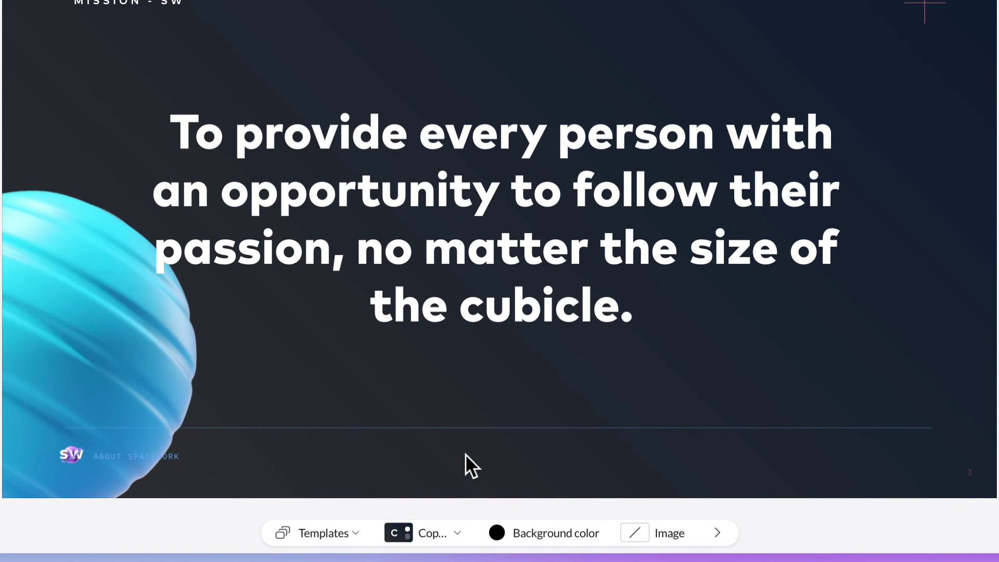
Publish the Copy of SpaceWork - Dark style, then SpaceWork - Light, to the workspace
left_click(452, 531)
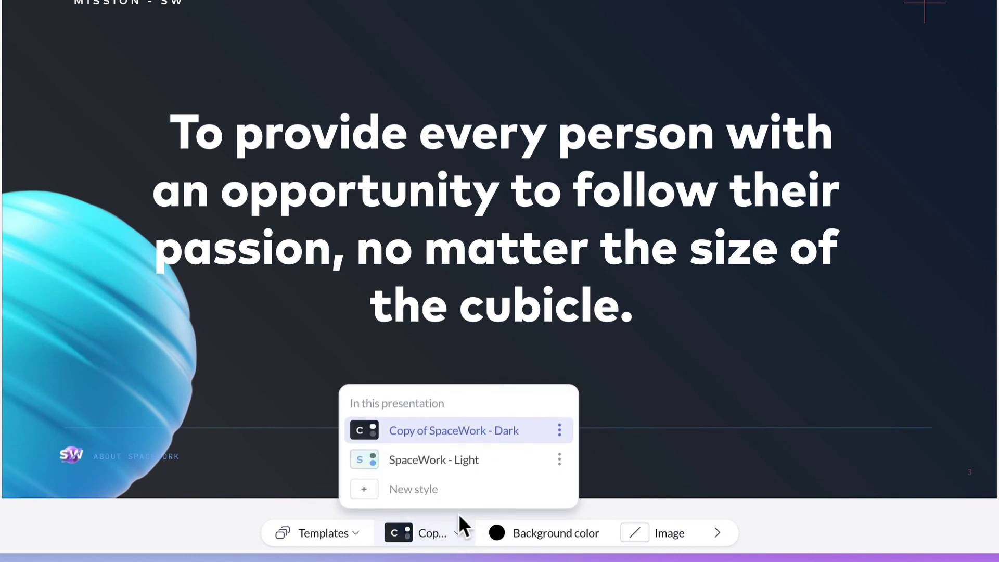
left_click(558, 431)
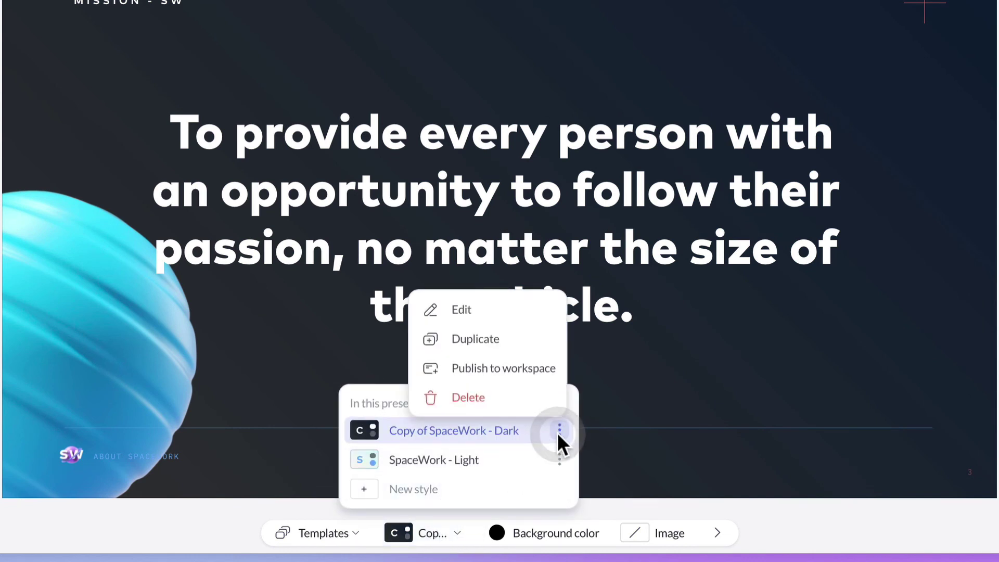
left_click(510, 371)
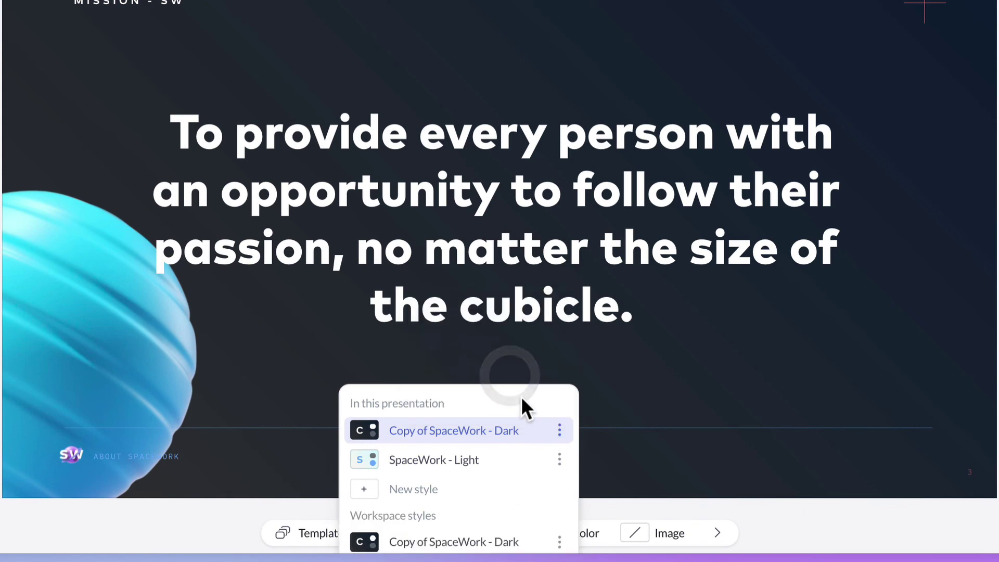
left_click(559, 461)
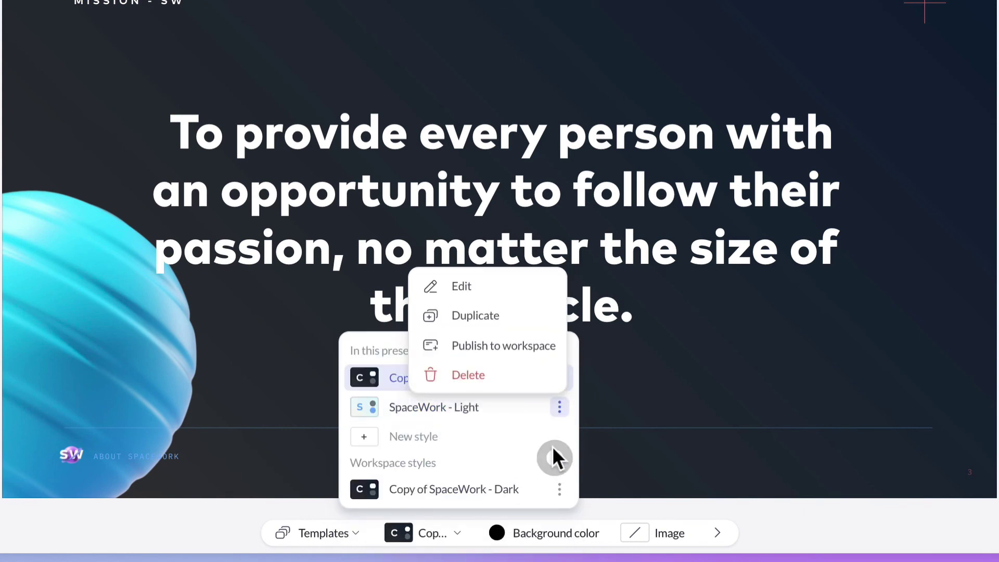
left_click(530, 354)
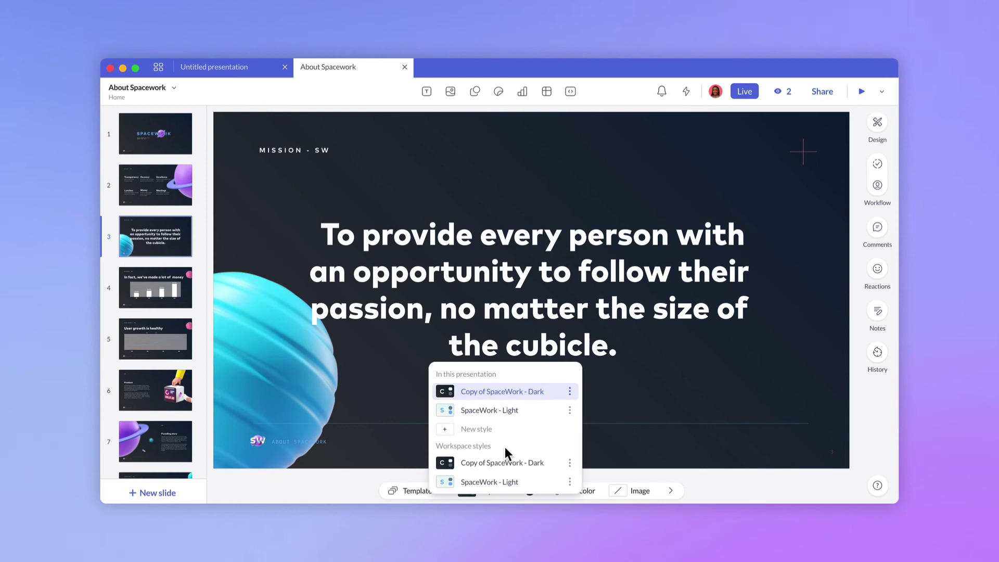